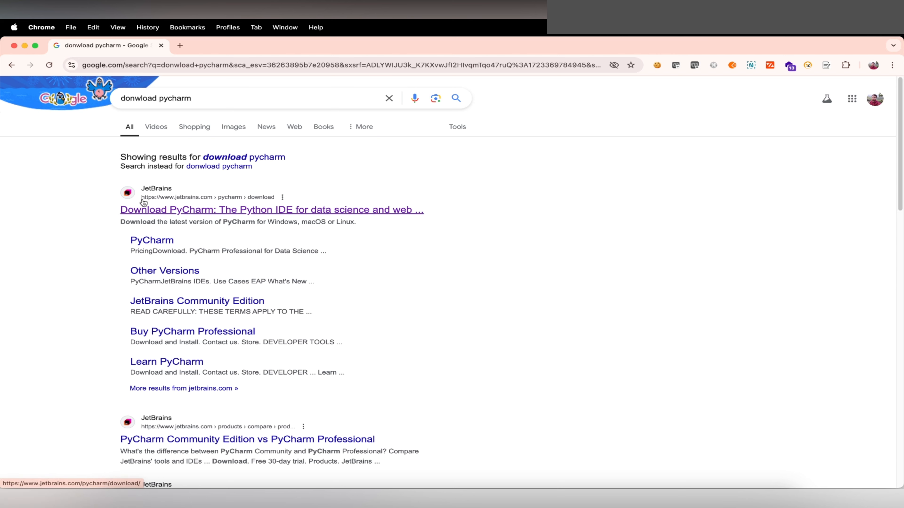
Step: Open the JetBrains PyCharm download page and check the macOS installer options for PyCharm Professional
left_click(193, 213)
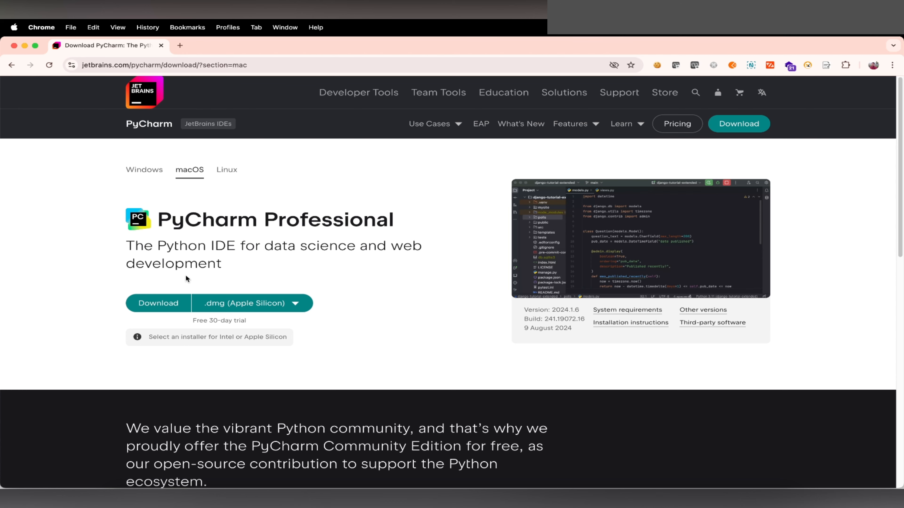
scroll(294, 271, "down", 1)
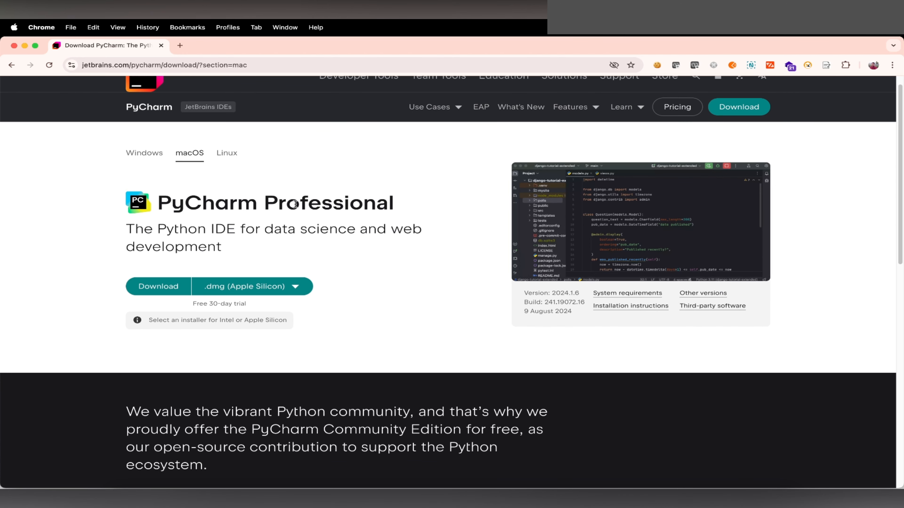
scroll(322, 244, "down", 1)
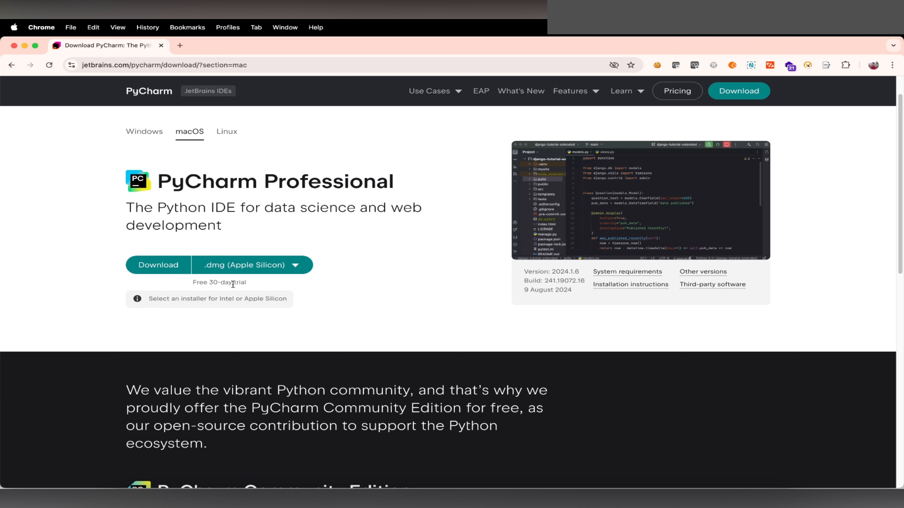
left_click(296, 266)
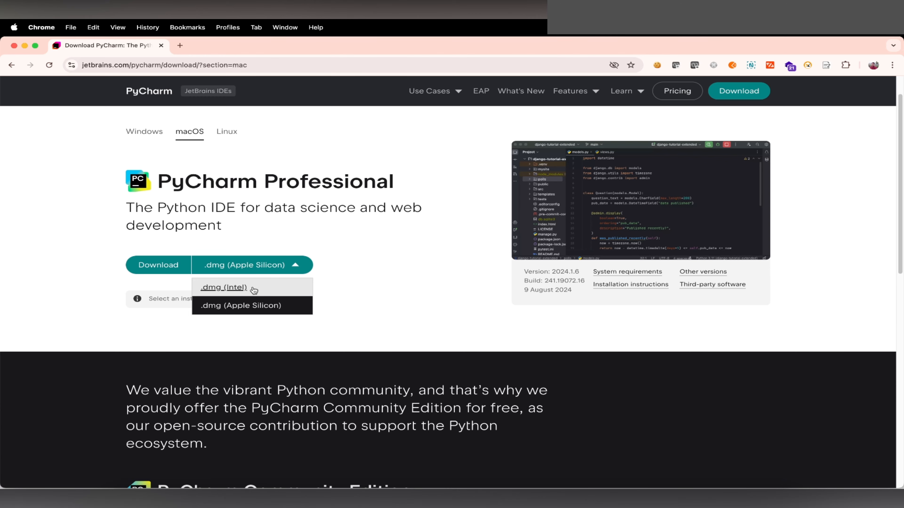
left_click(403, 245)
Step: Download the free PyCharm Community Edition as a .dmg for Apple Silicon
scroll(369, 285, "down", 5)
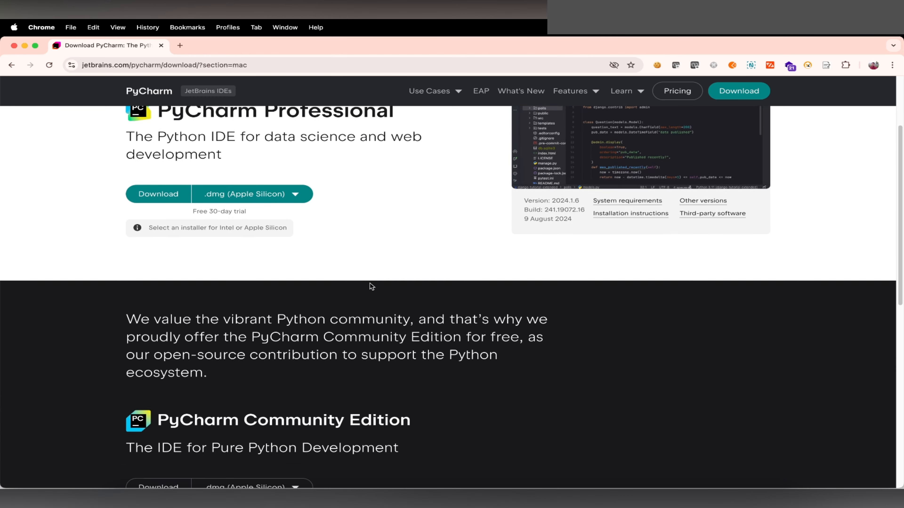
scroll(370, 284, "down", 1)
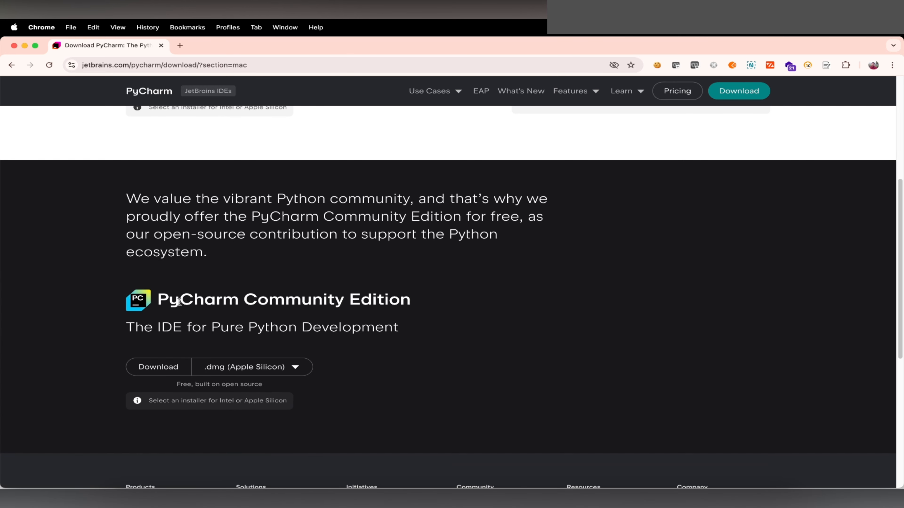
scroll(409, 309, "down", 1)
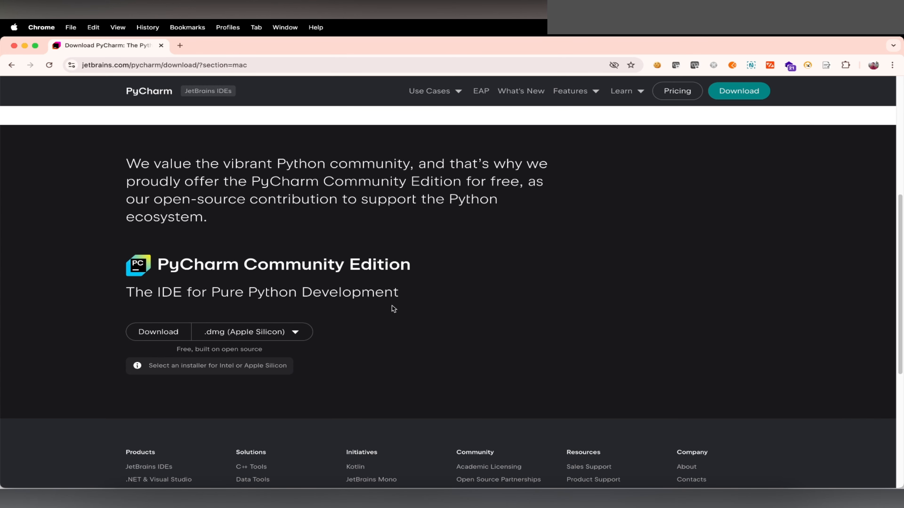
scroll(412, 306, "down", 1)
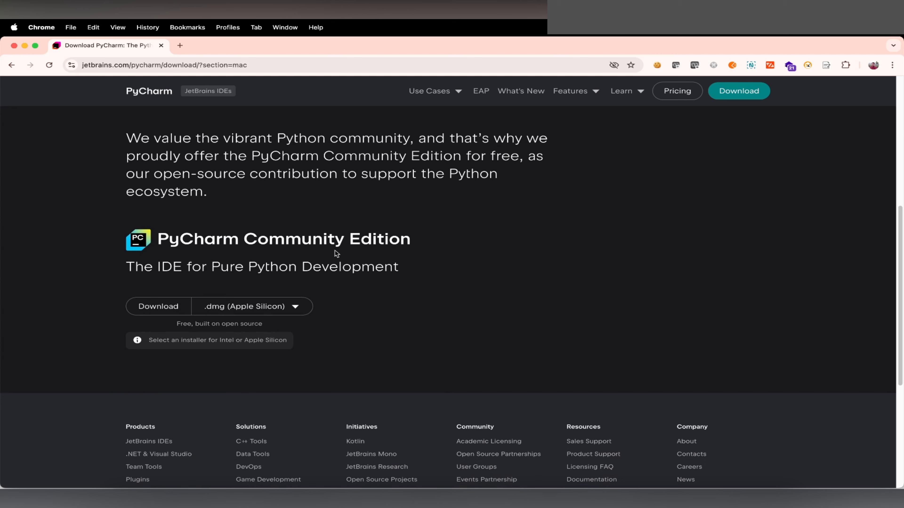
scroll(312, 343, "down", 2)
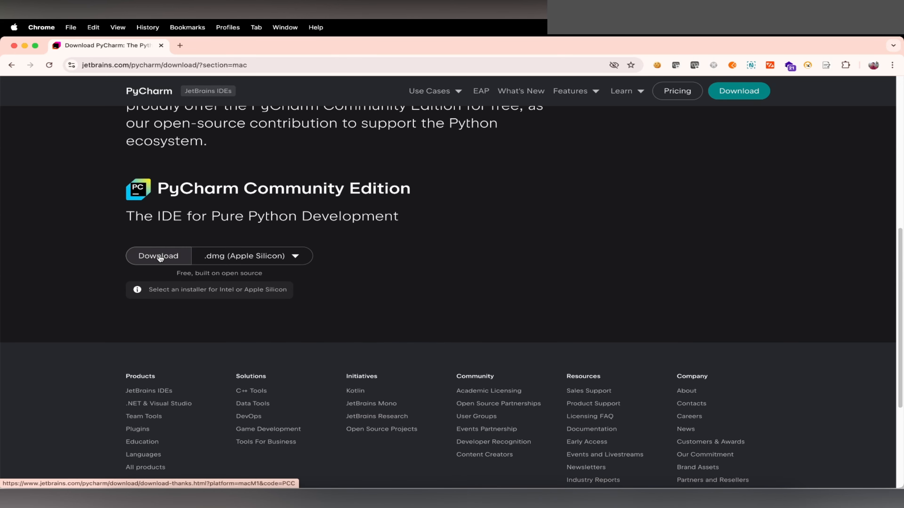
left_click(160, 257)
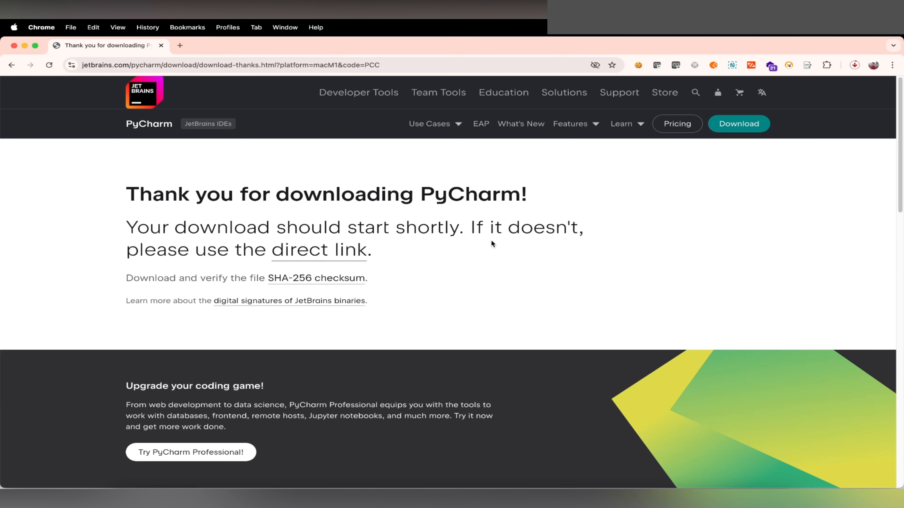
Step: Return to the PyCharm download page and view the Windows installers
left_click(12, 64)
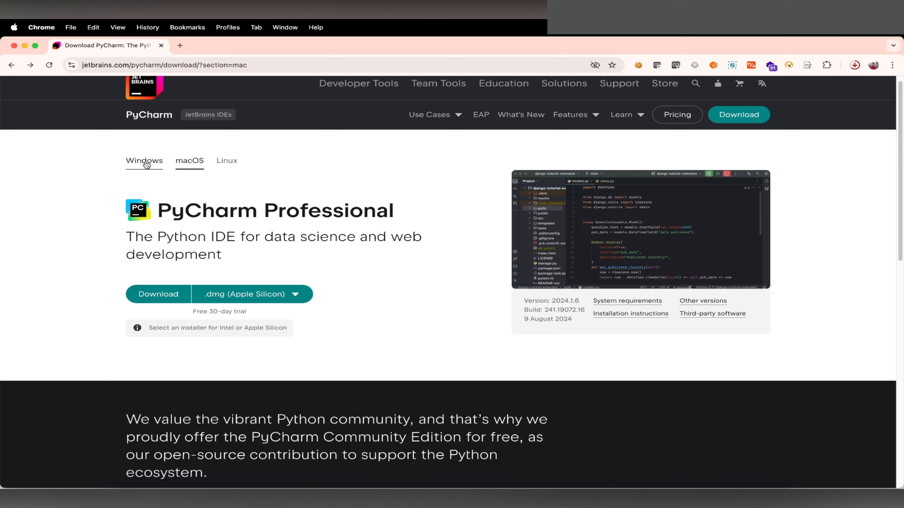
left_click(146, 164)
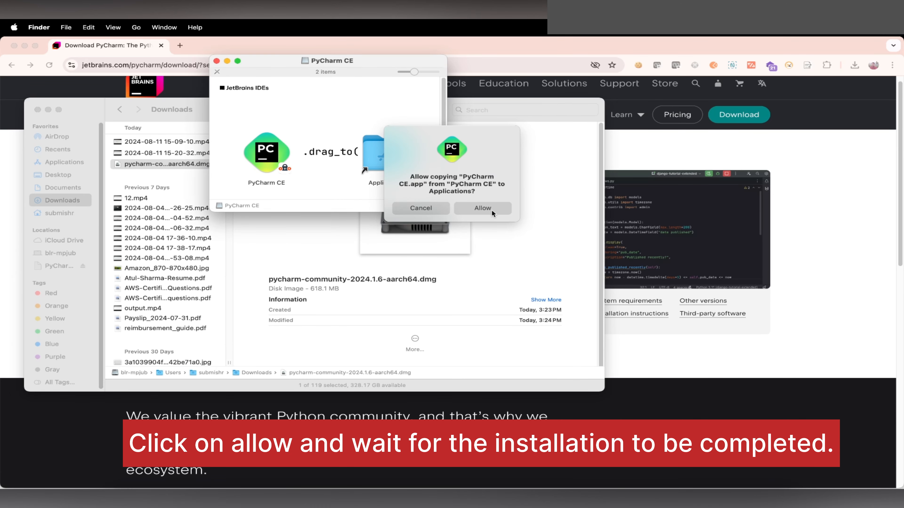
Step: Allow copying PyCharm CE to Applications and launch PyCharm CE through Spotlight Search
left_click(492, 210)
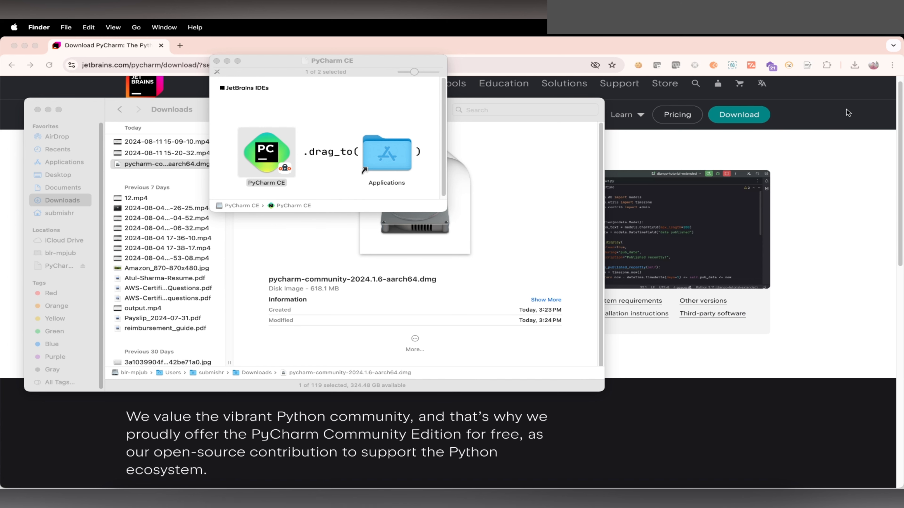
left_click(833, 123)
key("super+space")
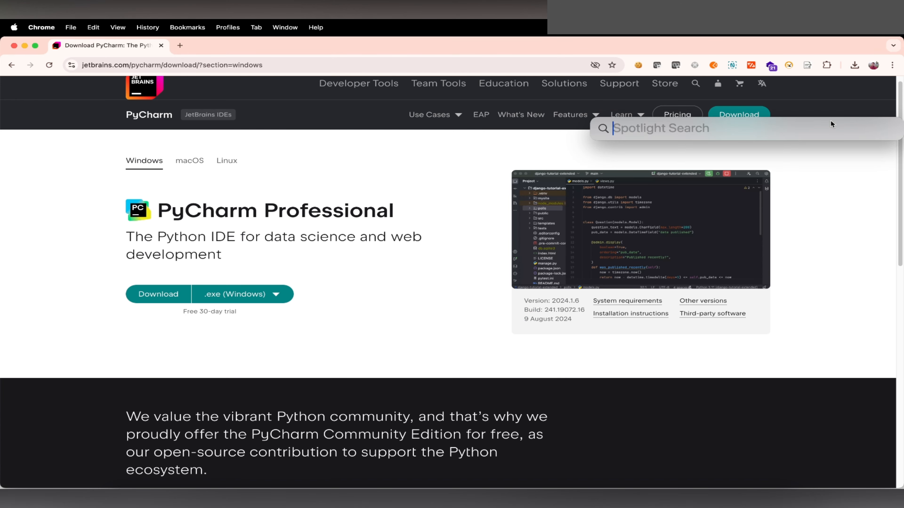
type("pycha")
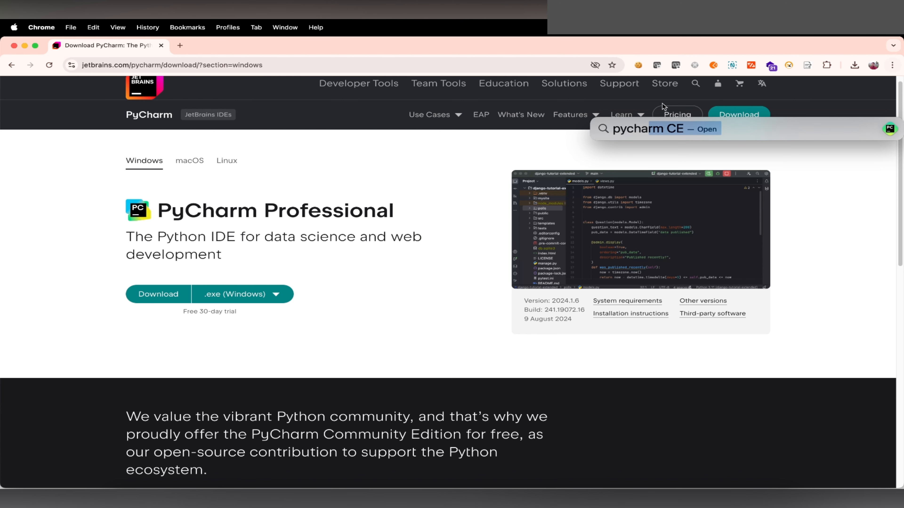
left_click(633, 152)
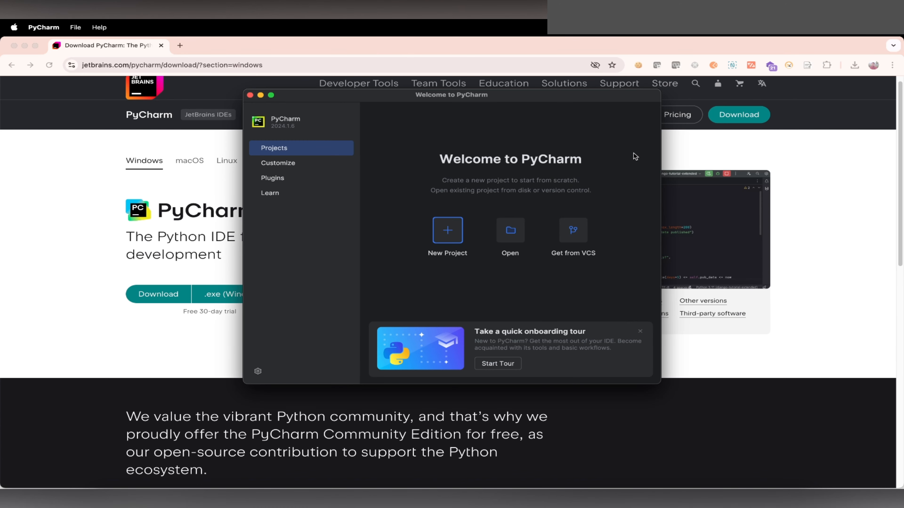
Step: Create a Pure Python project named pythonProject with a Project venv interpreter based on Python 3.12
left_click_drag(359, 101, 215, 116)
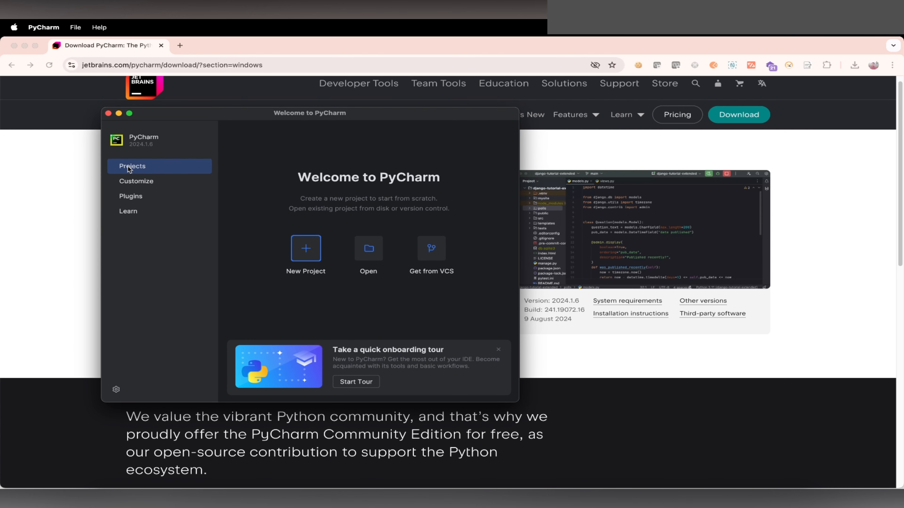
left_click(305, 249)
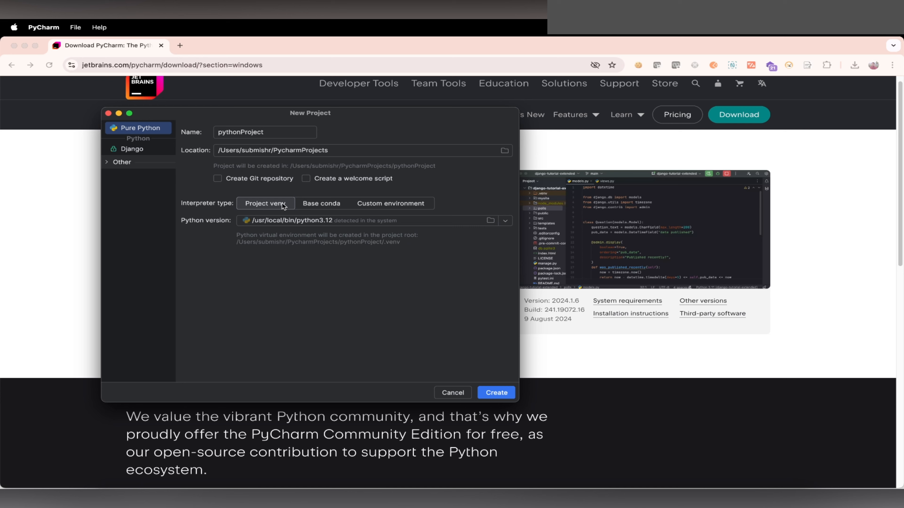
left_click(390, 203)
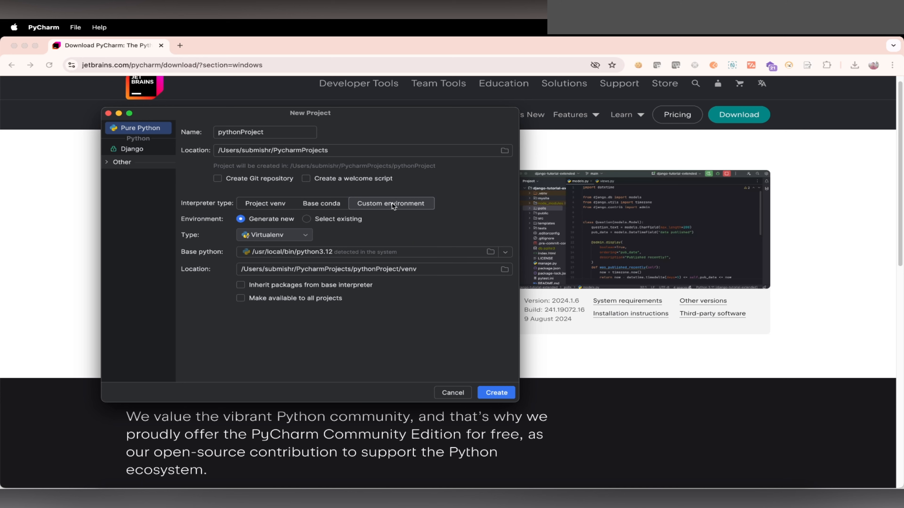
left_click(269, 205)
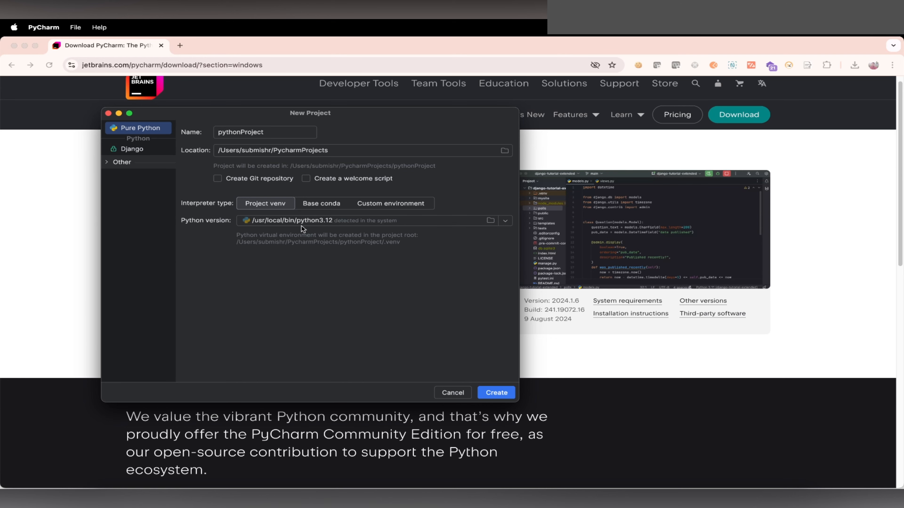
left_click(497, 393)
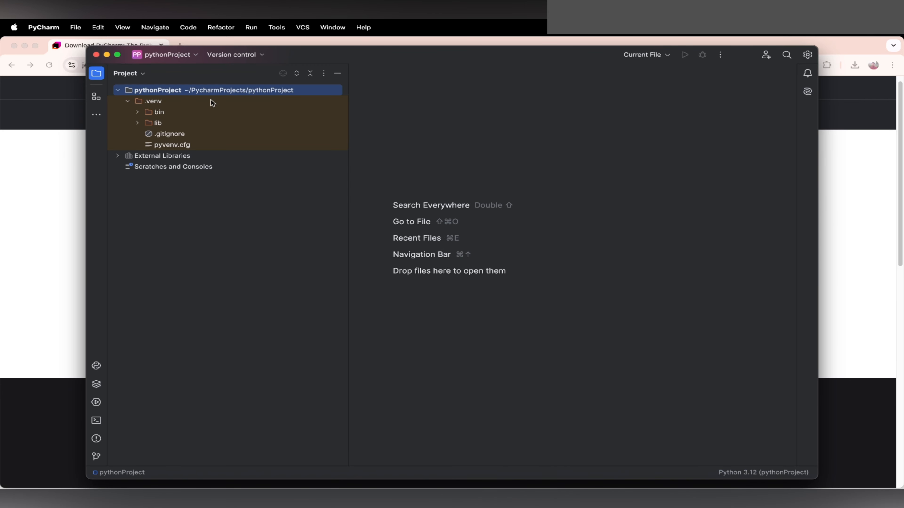
Step: Search the PyCharm settings for "interpre" and open the Python Interpreter page for pythonProject
left_click(43, 28)
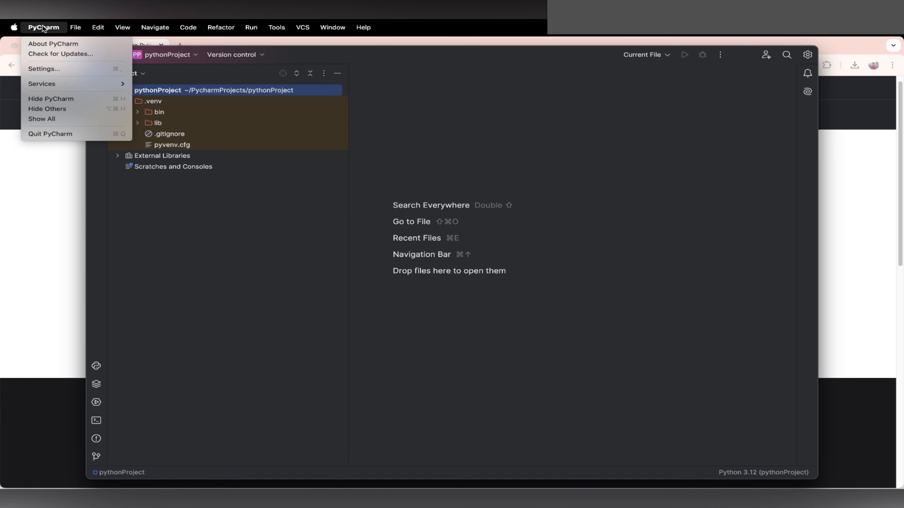
left_click(47, 69)
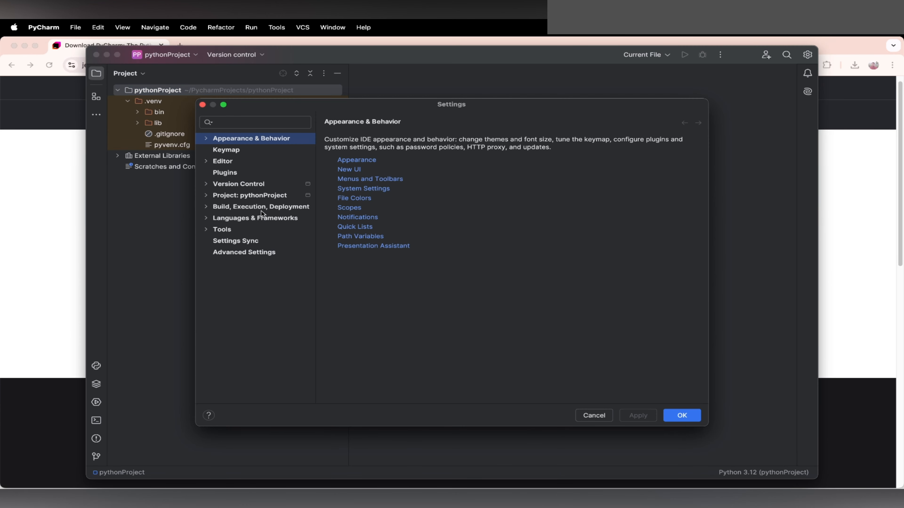
left_click(253, 121)
type("int")
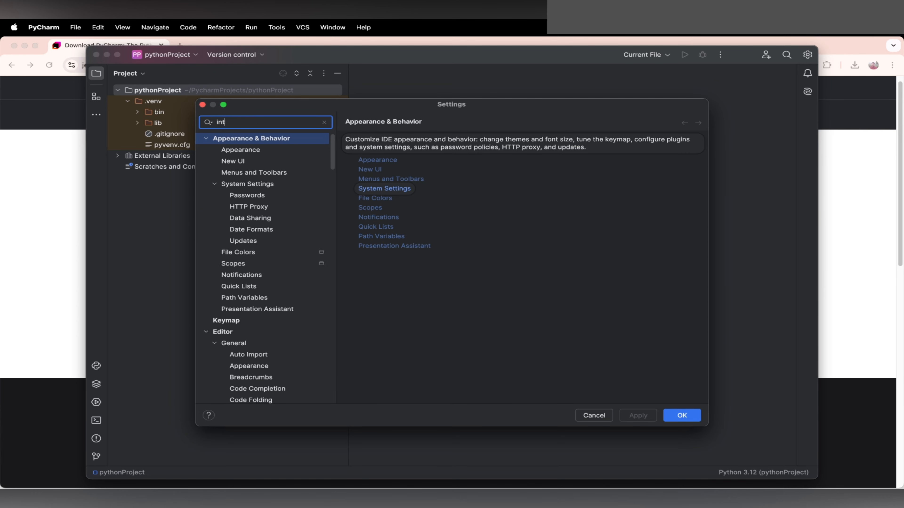
type("erpre")
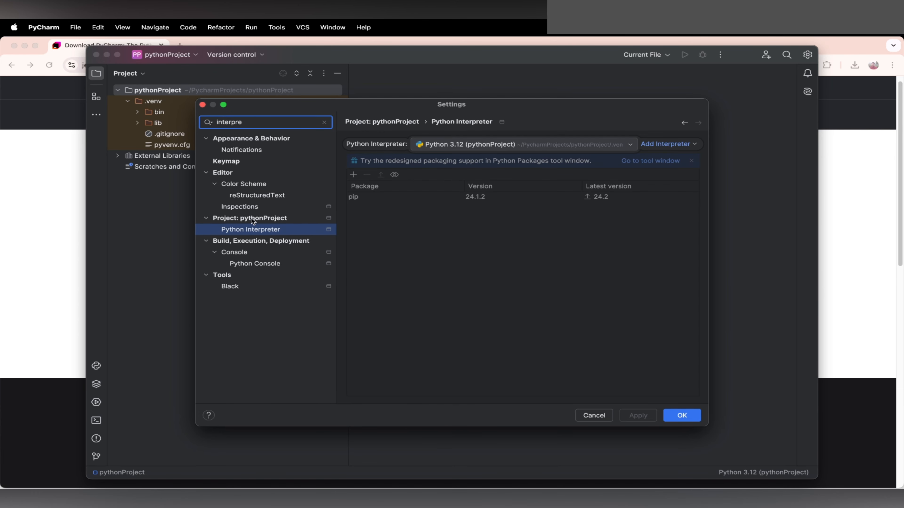
left_click(254, 233)
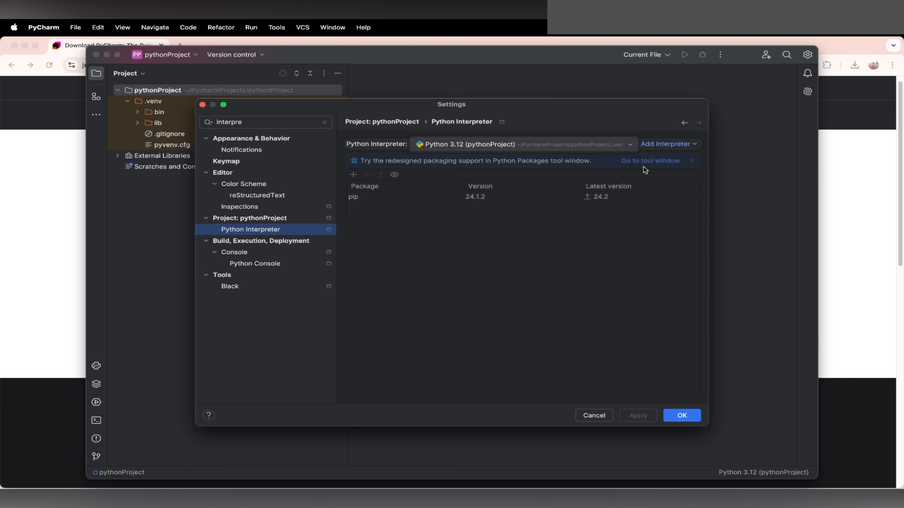
Step: Start adding a local interpreter to the project and choose System Interpreter as its type
left_click(666, 147)
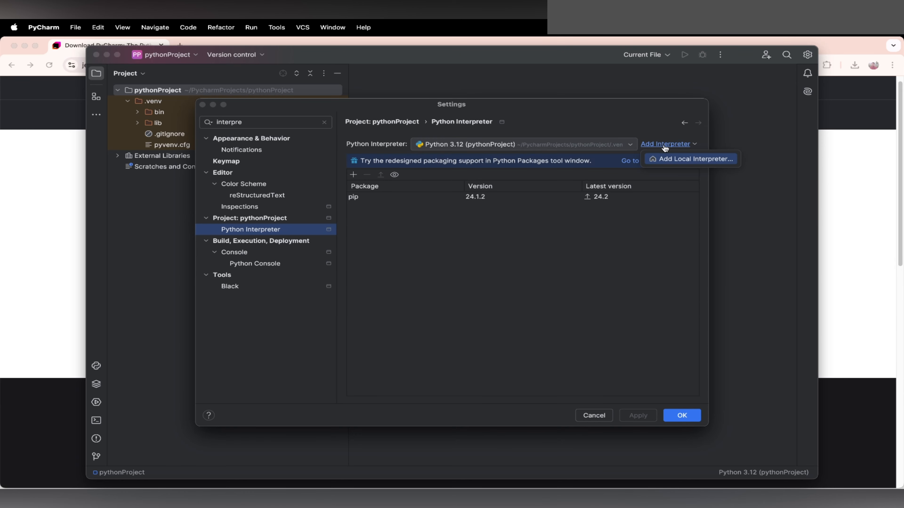
left_click(690, 159)
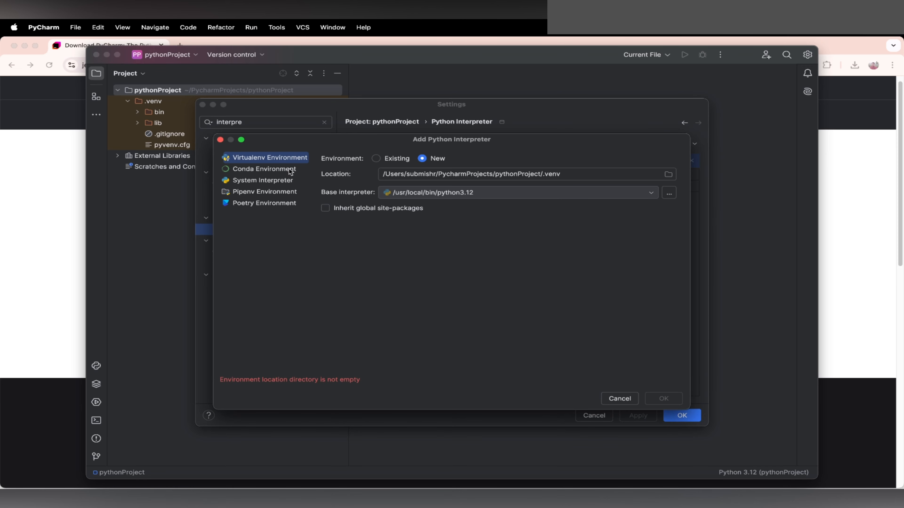
left_click(261, 181)
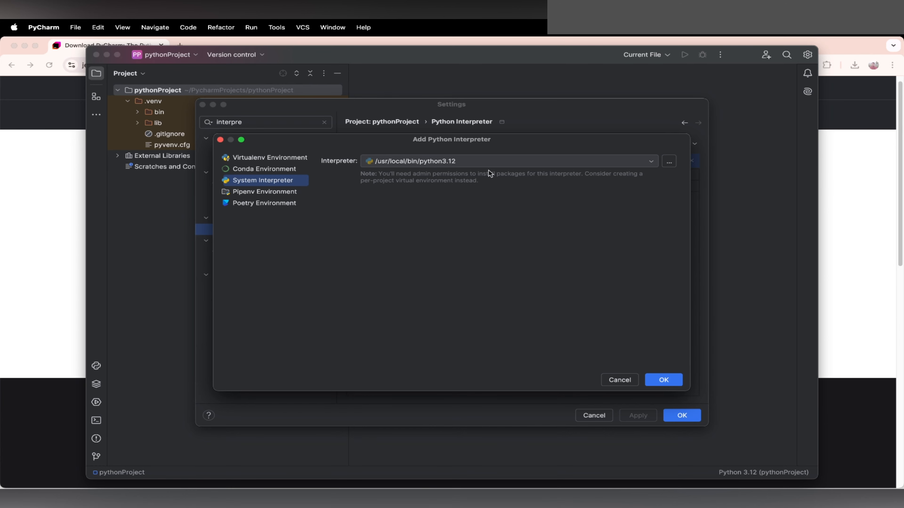
left_click(669, 162)
scroll(440, 283, "down", 3)
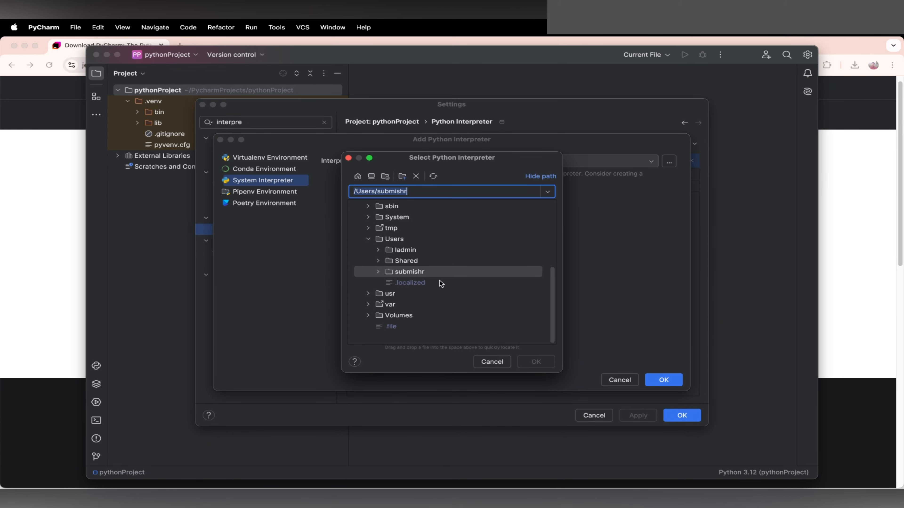
left_click(362, 294)
scroll(427, 301, "down", 3)
scroll(426, 301, "down", 3)
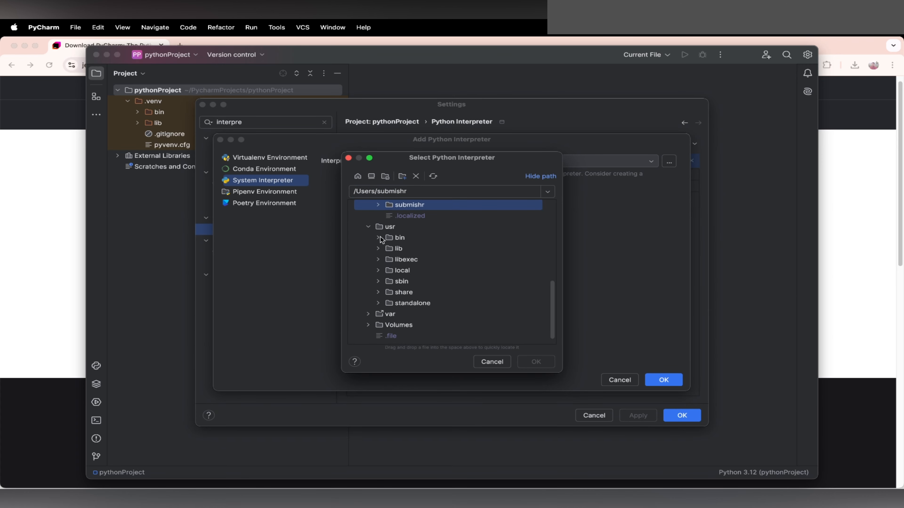
left_click(378, 261)
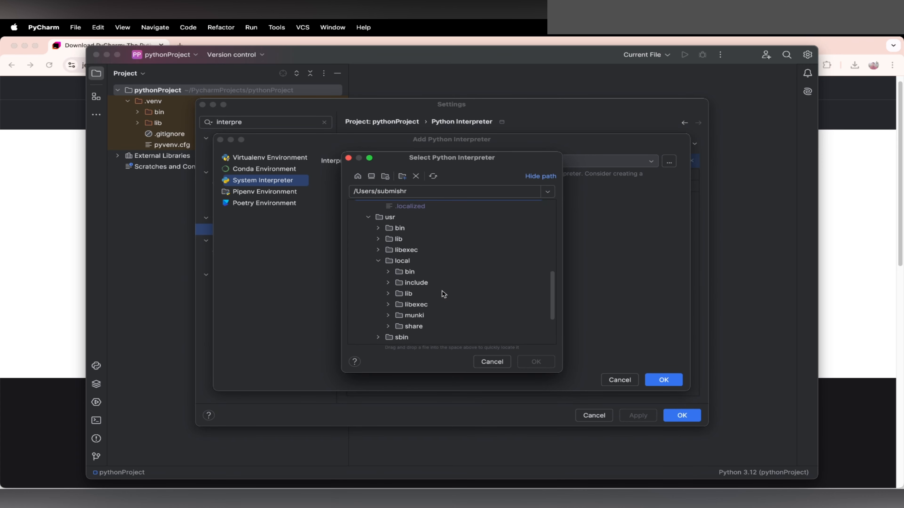
scroll(442, 295, "down", 3)
left_click(388, 234)
scroll(481, 291, "down", 10)
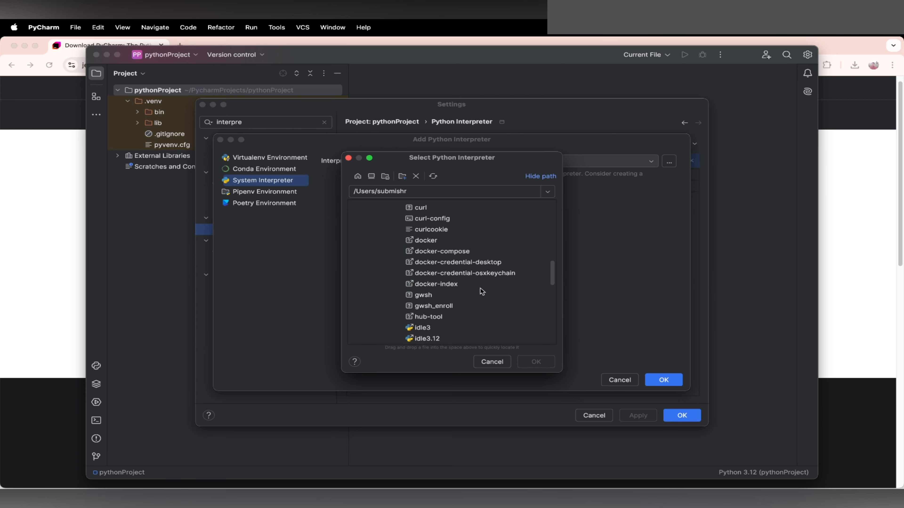
scroll(482, 291, "up", 3)
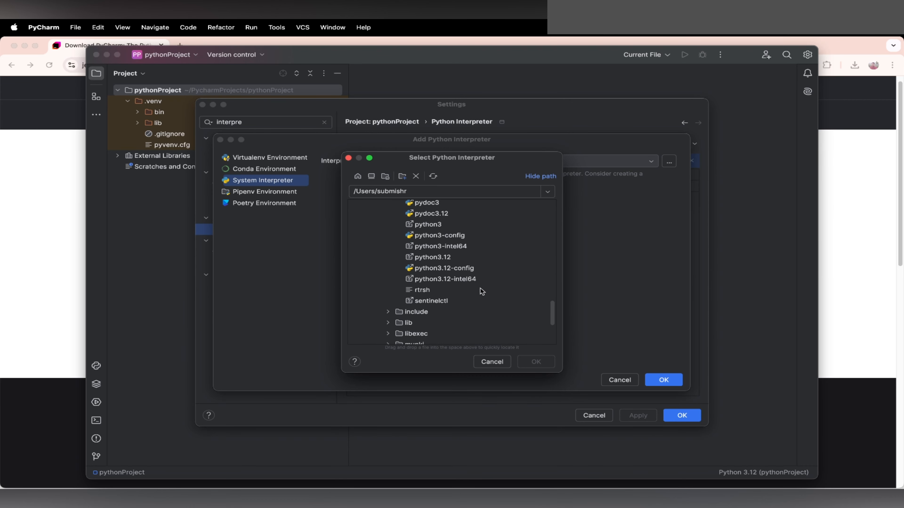
left_click(442, 214)
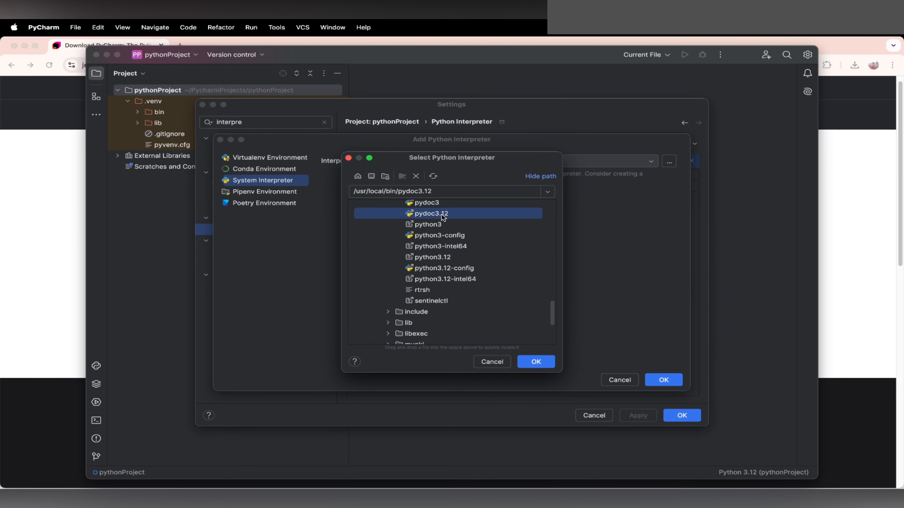
left_click(487, 363)
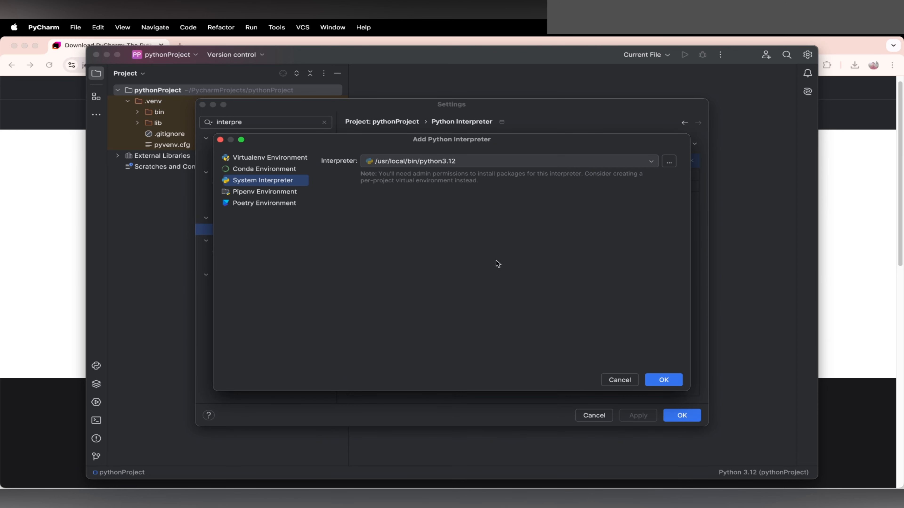
Step: Add /usr/local/bin/python3.12 as the project's system interpreter and save the settings
left_click(669, 379)
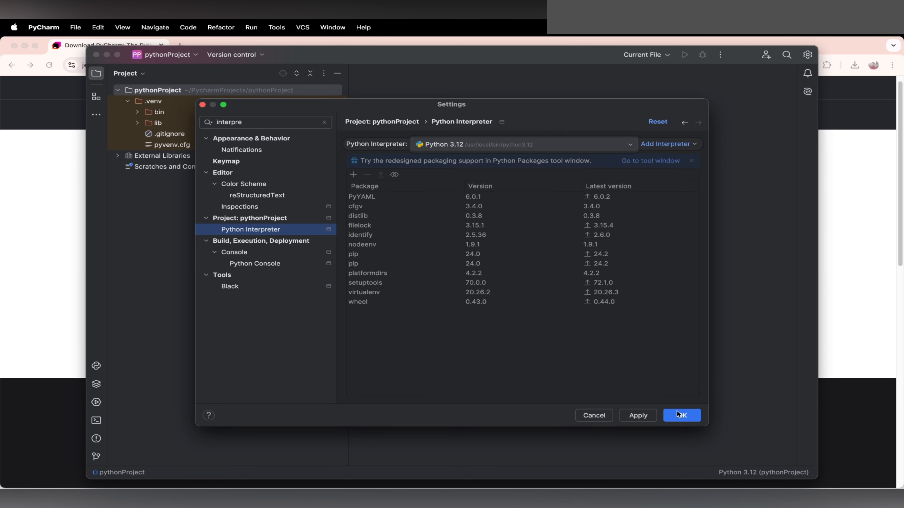
left_click(689, 414)
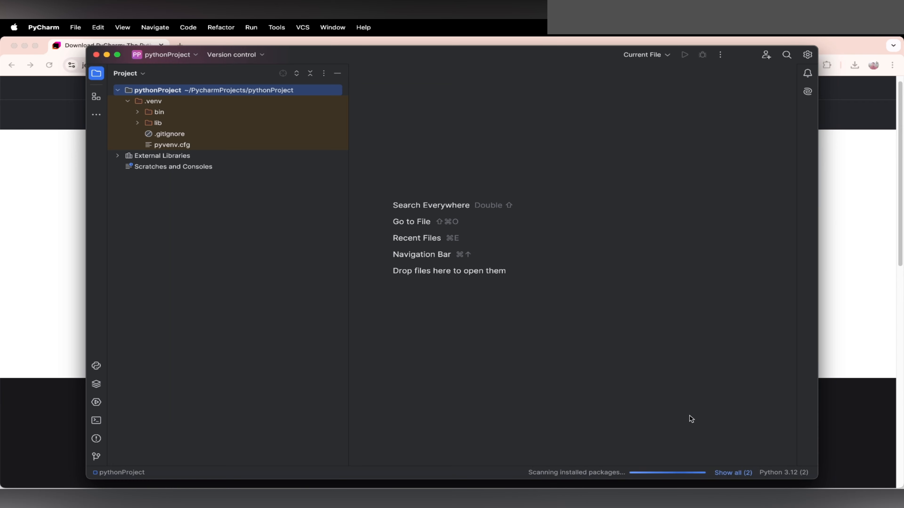